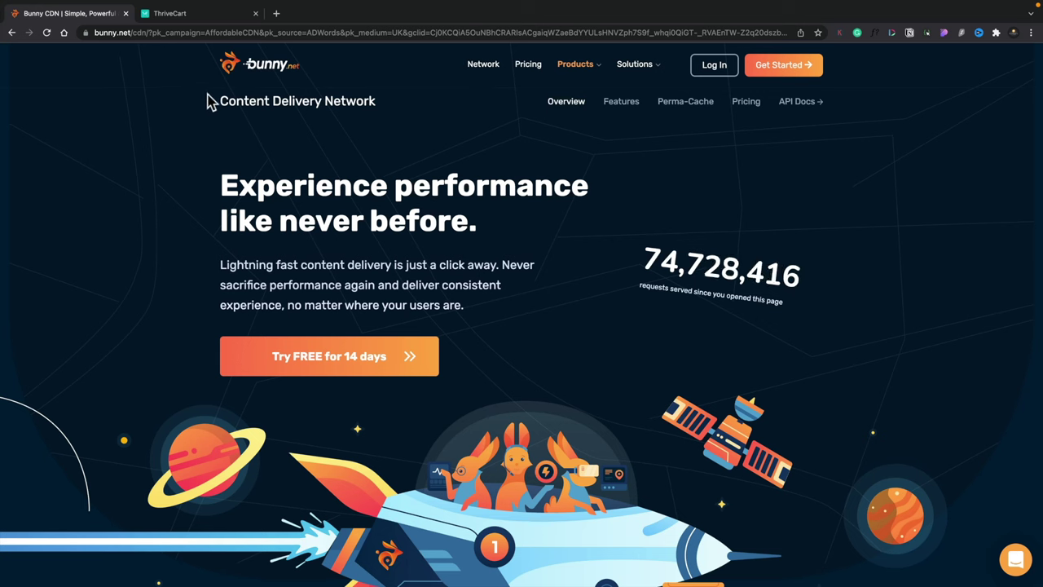
Go from the bunny.net CDN homepage to the account login page.
left_click(718, 70)
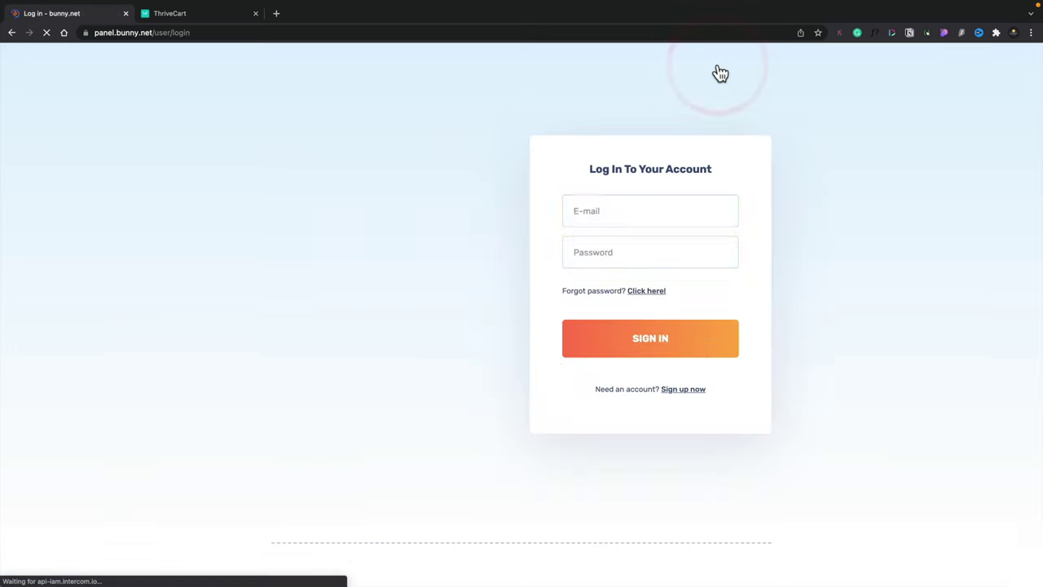
Sign in with the autofilled credentials to reach the account overview dashboard.
left_click(636, 370)
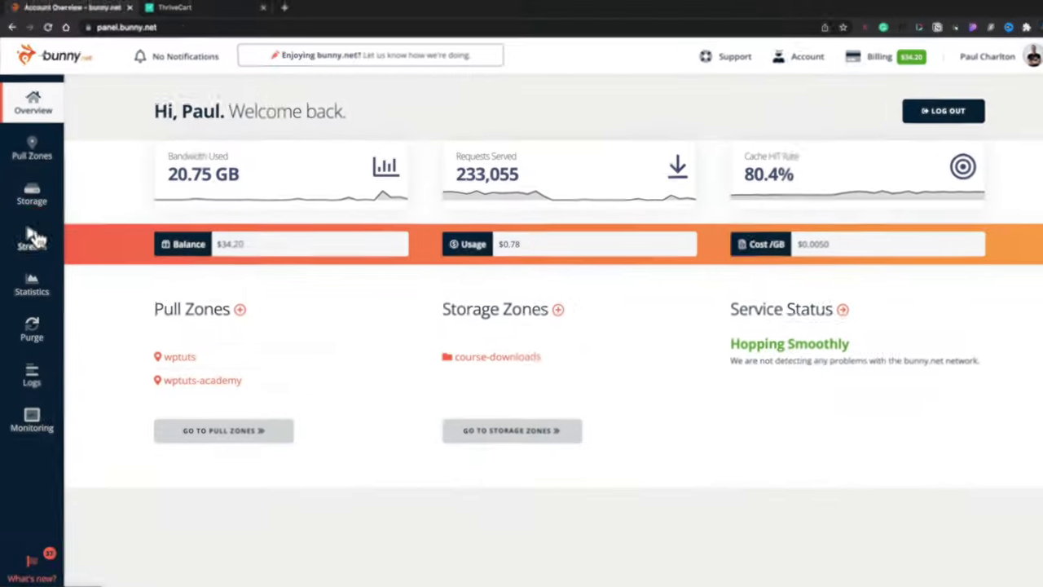
Open The Client Lifecycle library's 01 - Initial Contact collection, then the library's Player settings.
left_click(54, 259)
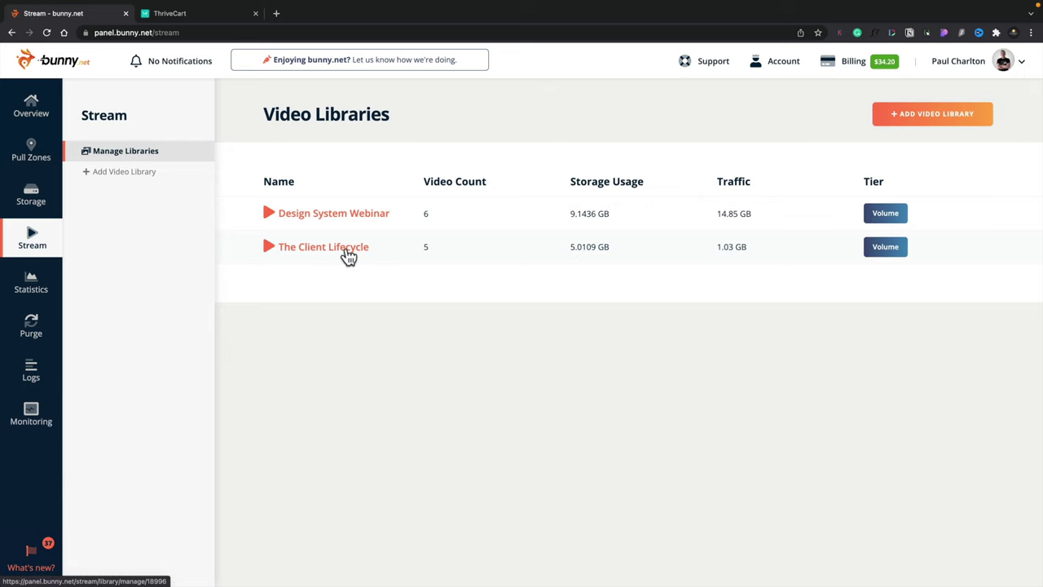
left_click(349, 256)
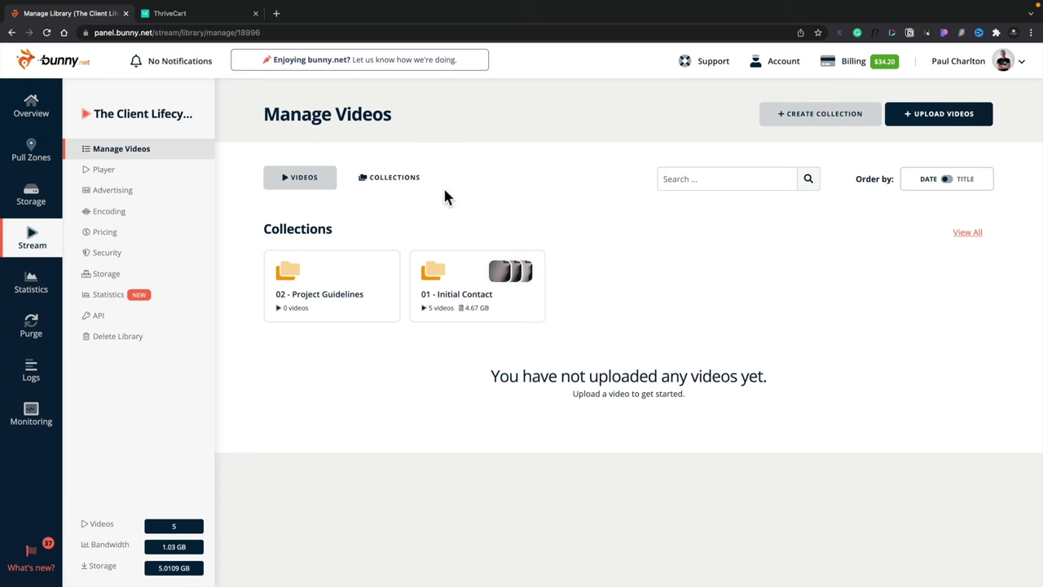
left_click(464, 278)
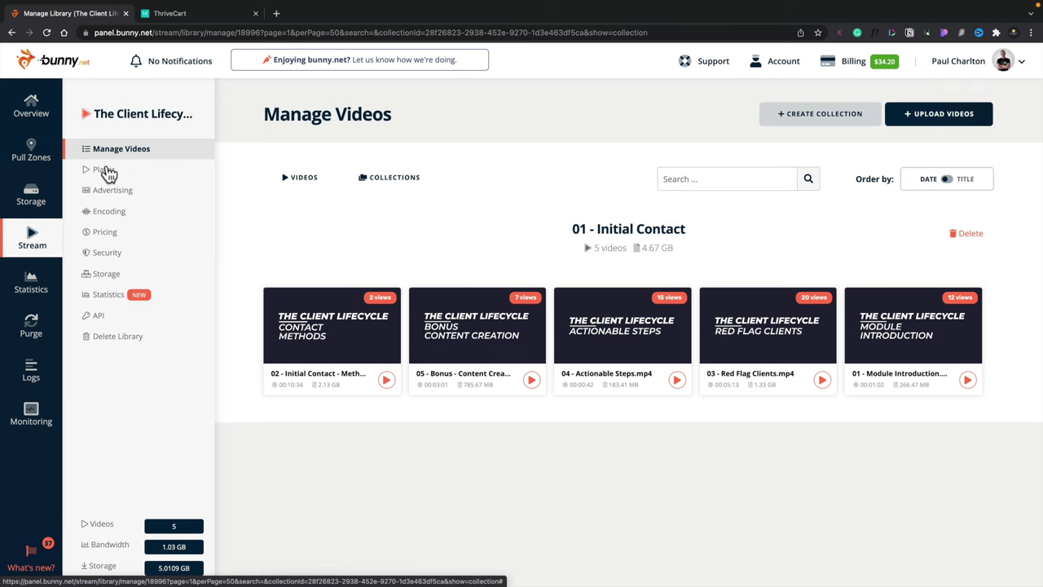
left_click(105, 169)
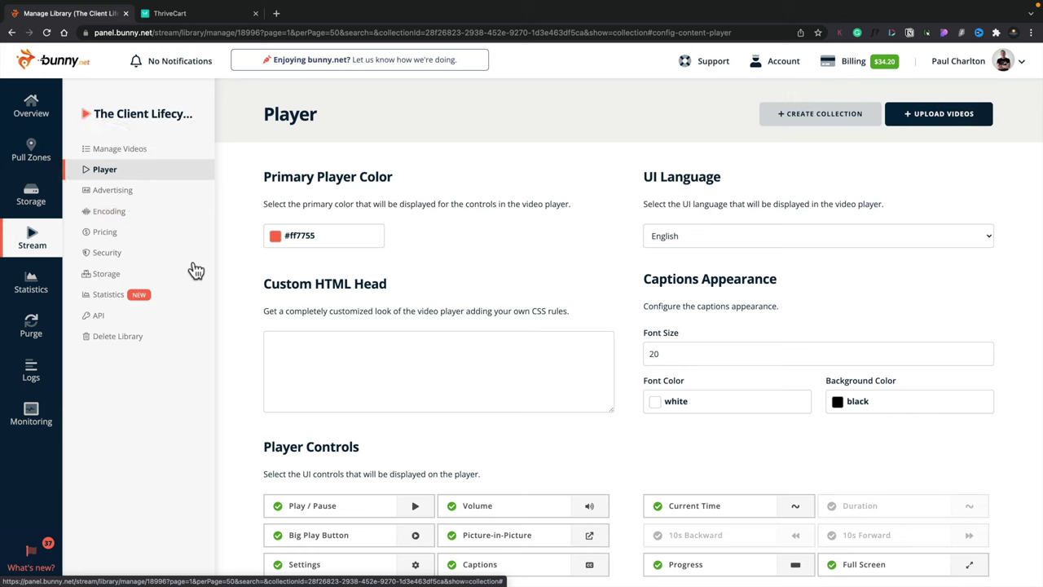
Enable the 10s Backward and 10s Forward player controls and save the player settings.
scroll(423, 262, "down", 1)
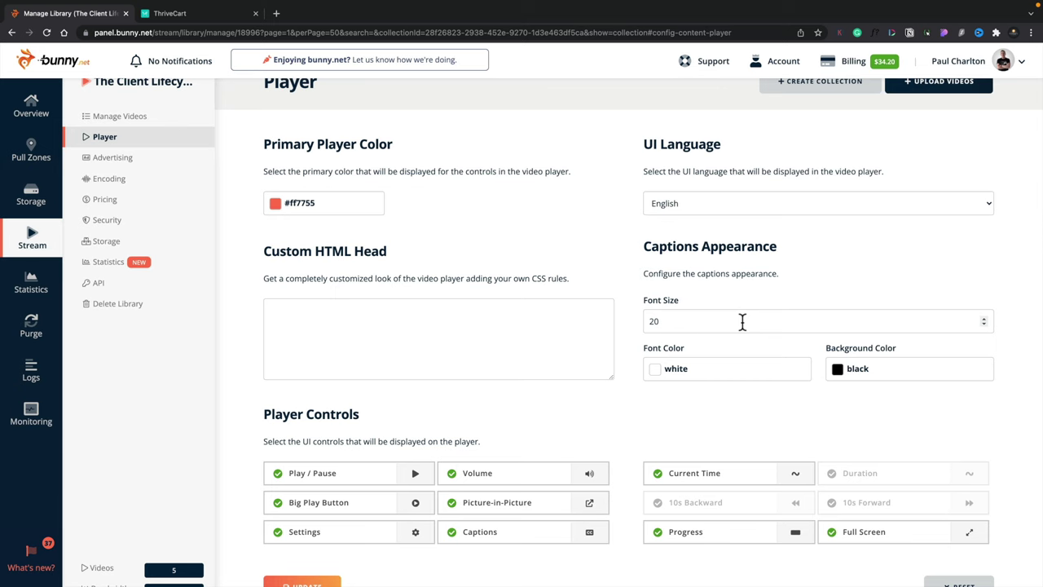
scroll(742, 321, "down", 2)
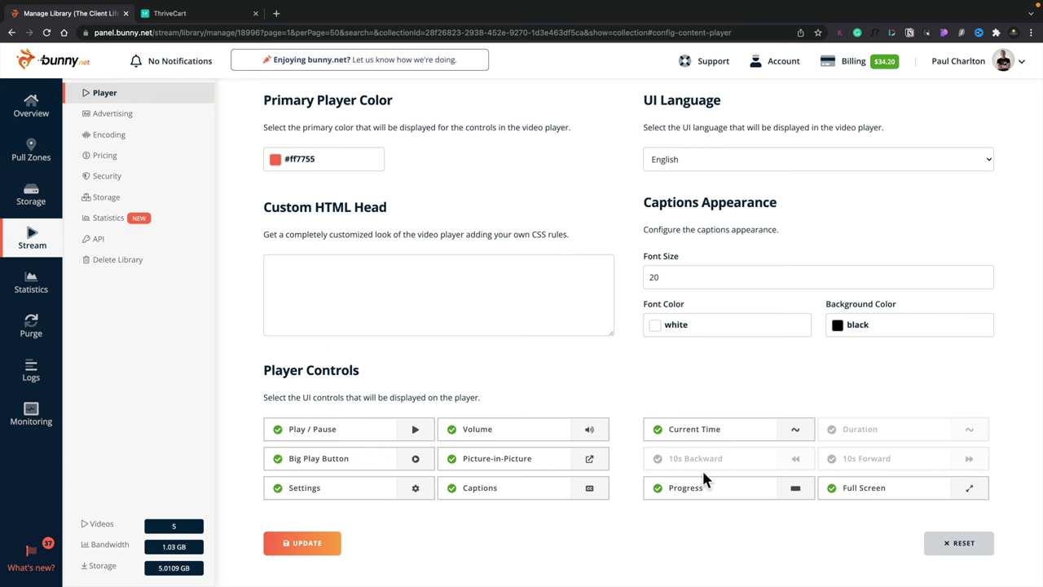
left_click(673, 458)
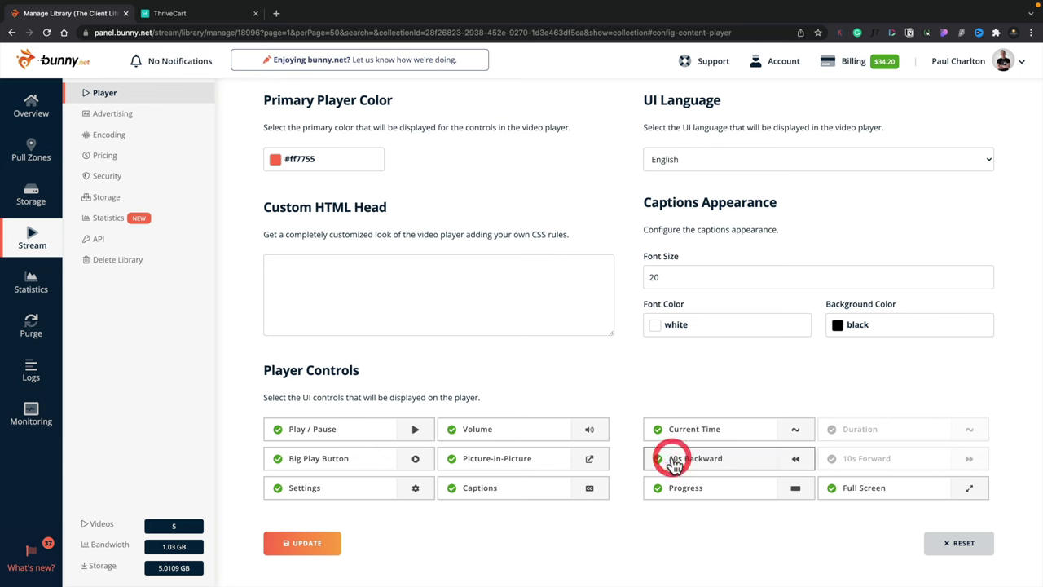
left_click(862, 458)
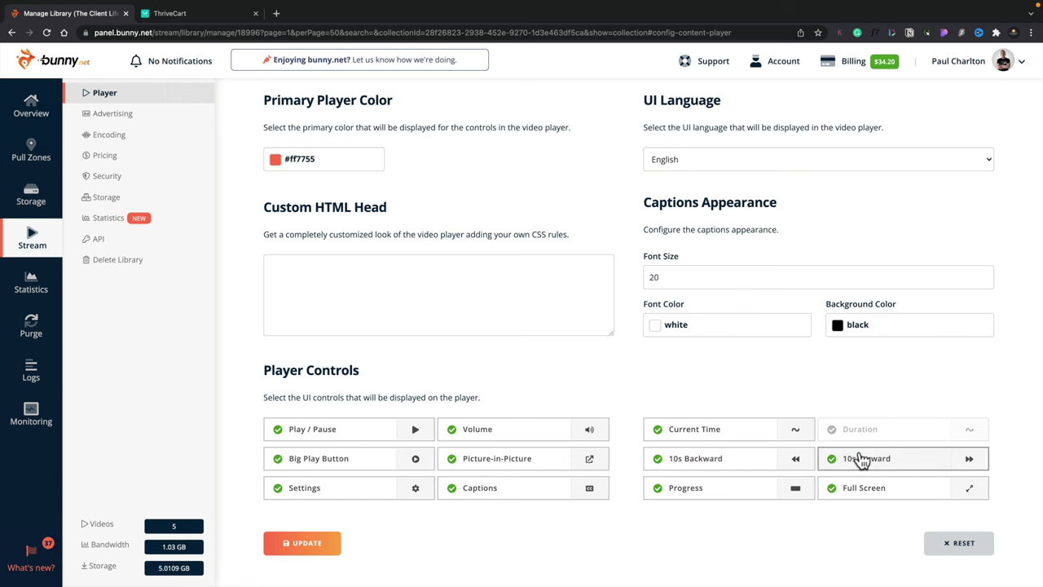
left_click(306, 543)
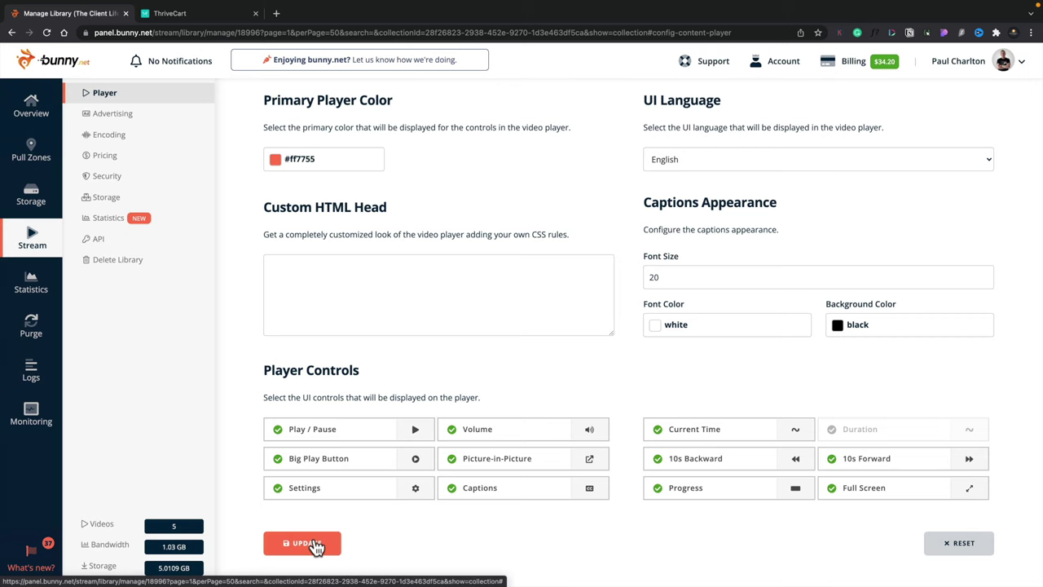
scroll(422, 394, "up", 1)
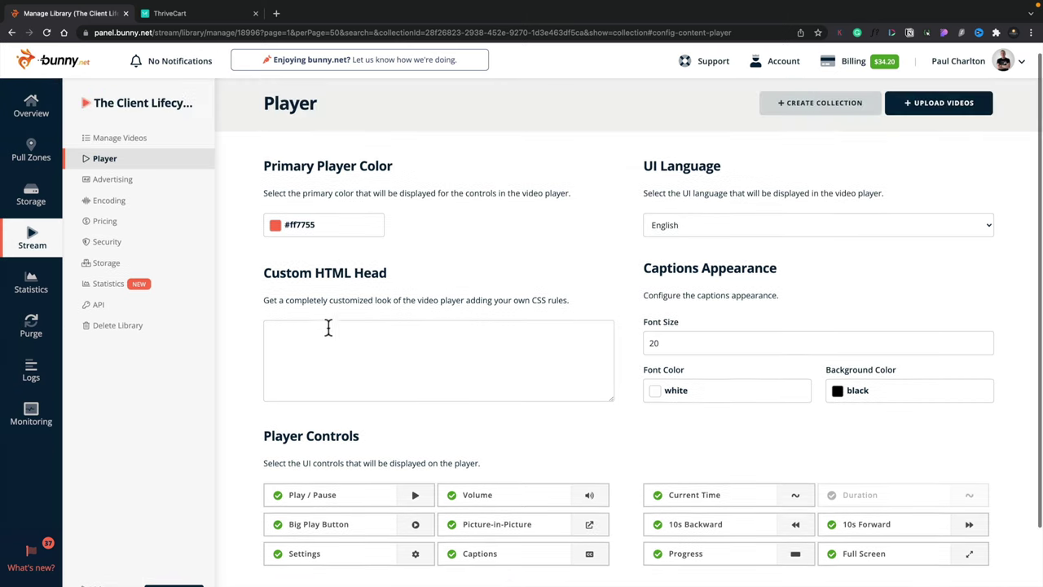
left_click(136, 189)
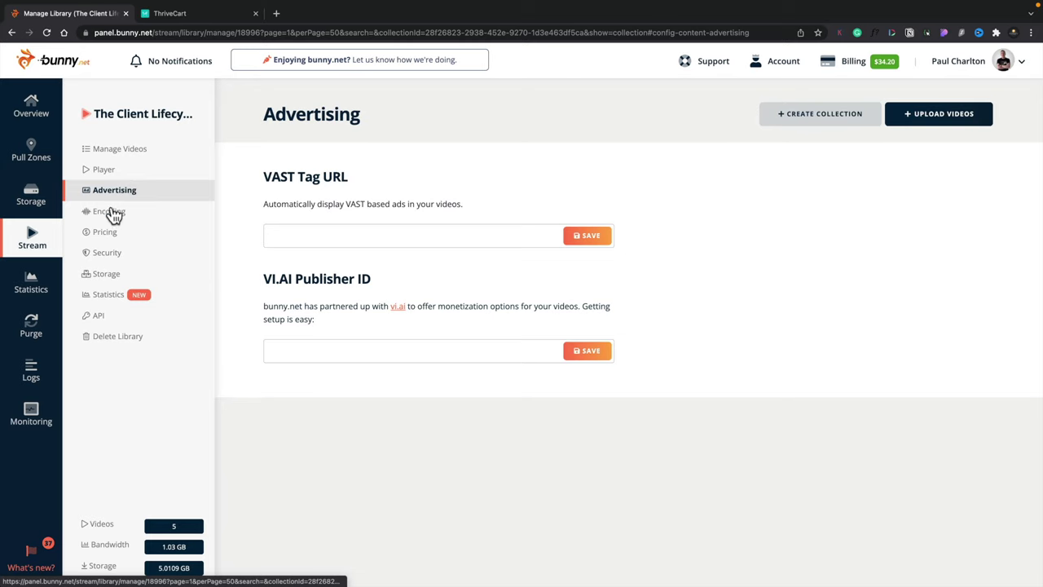
View the library's Encoding settings, showing Keep Original Files and Enable MP4 Fallback turned on.
left_click(112, 217)
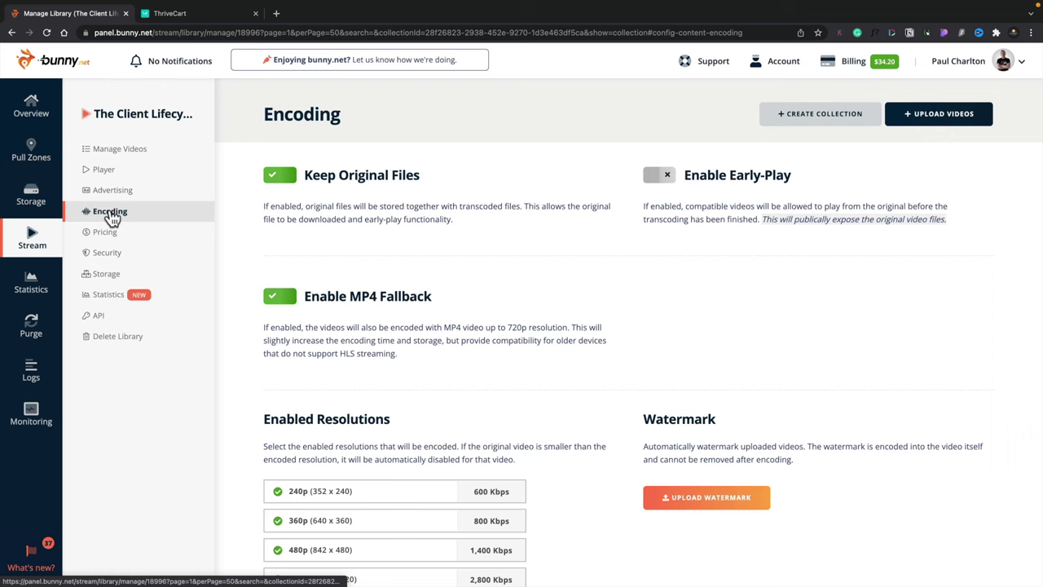
scroll(457, 246, "down", 1)
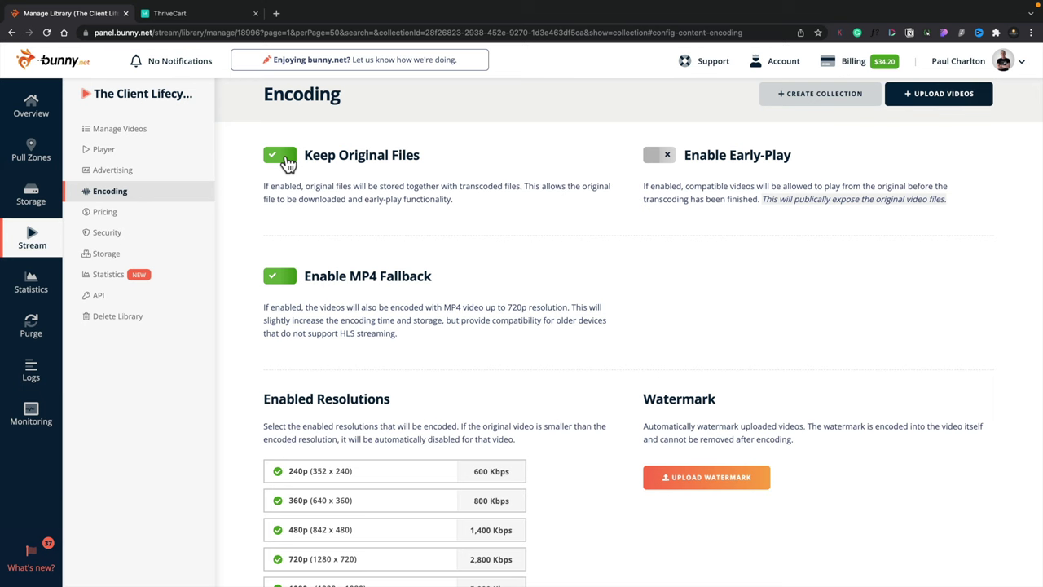
Switch off Keep Original Files in the library's encoding settings.
left_click(285, 158)
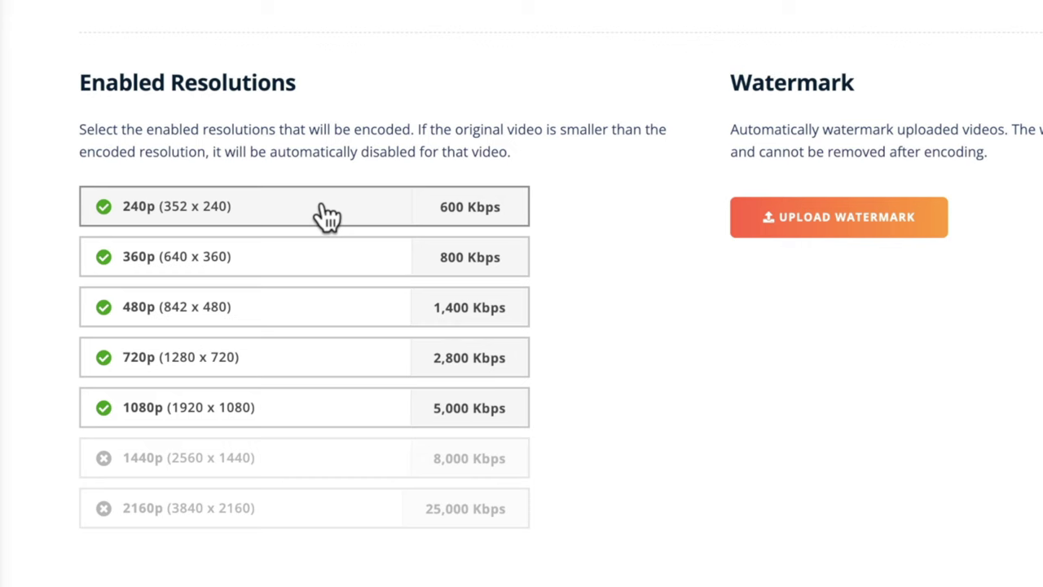
Disable 240p, 360p and 480p encoding resolutions and enable 1440p.
left_click(235, 208)
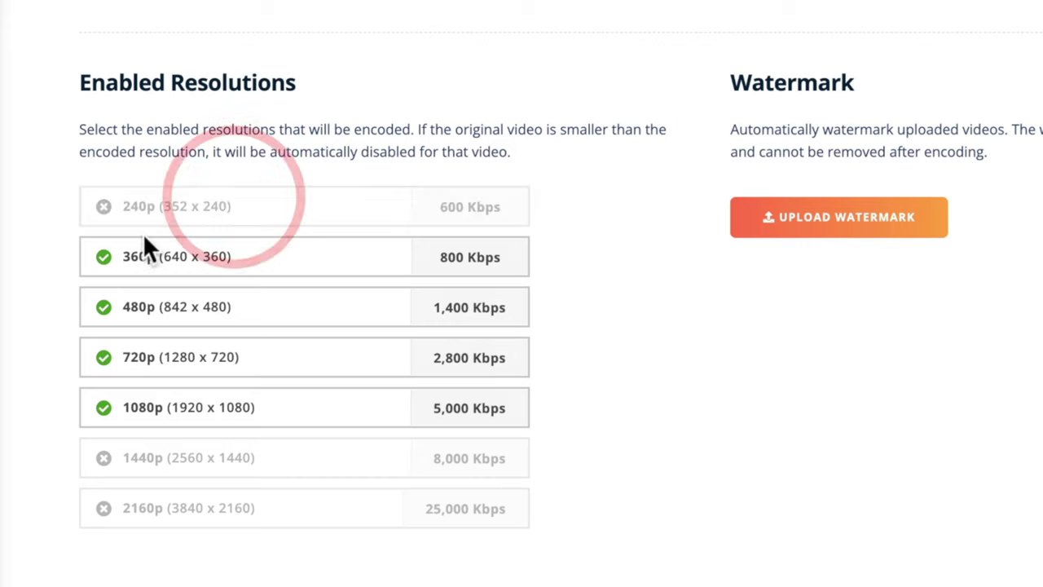
left_click(128, 243)
left_click(116, 303)
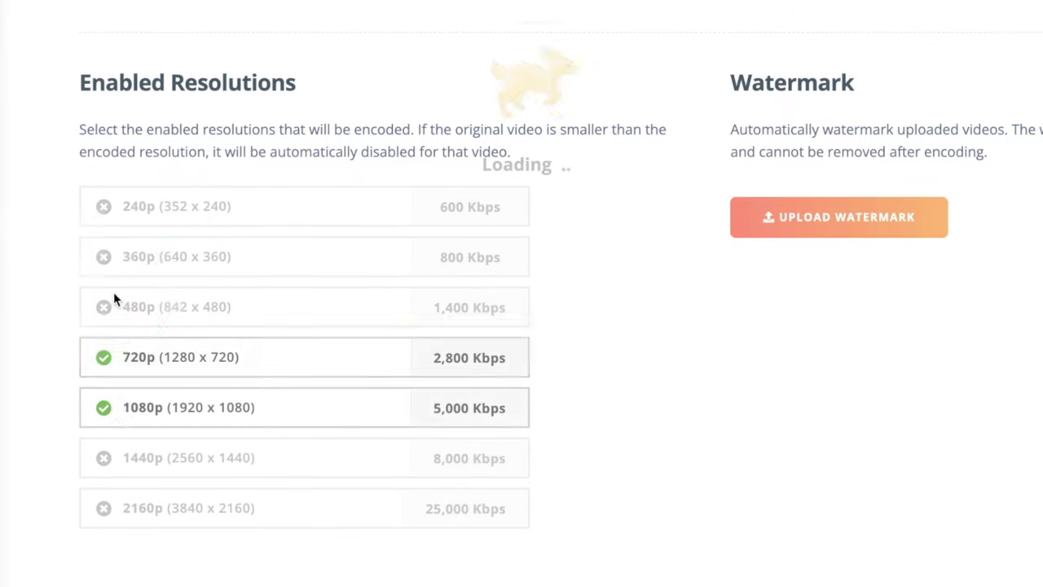
left_click(104, 461)
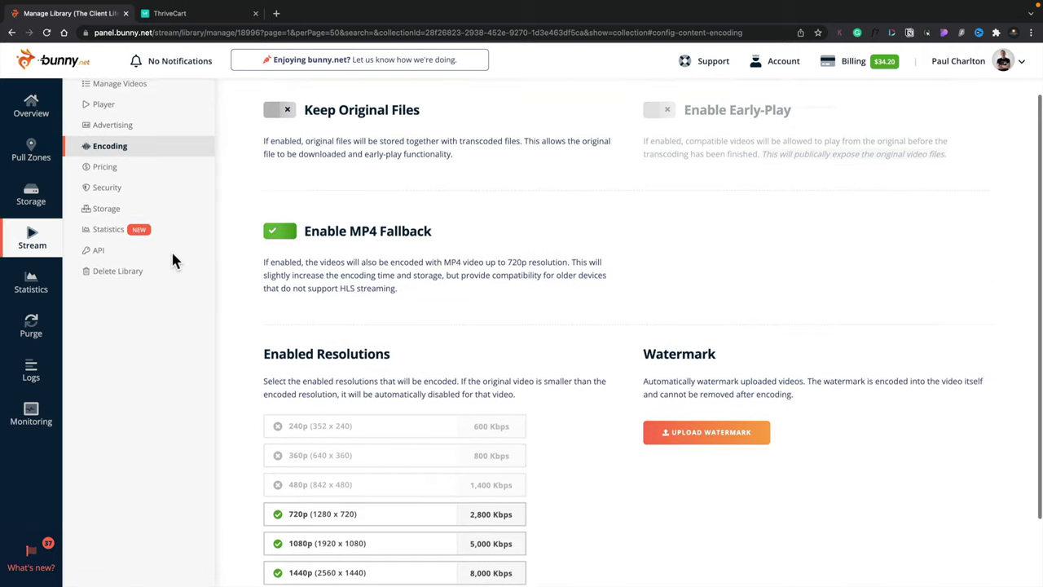
scroll(175, 260, "down", 2)
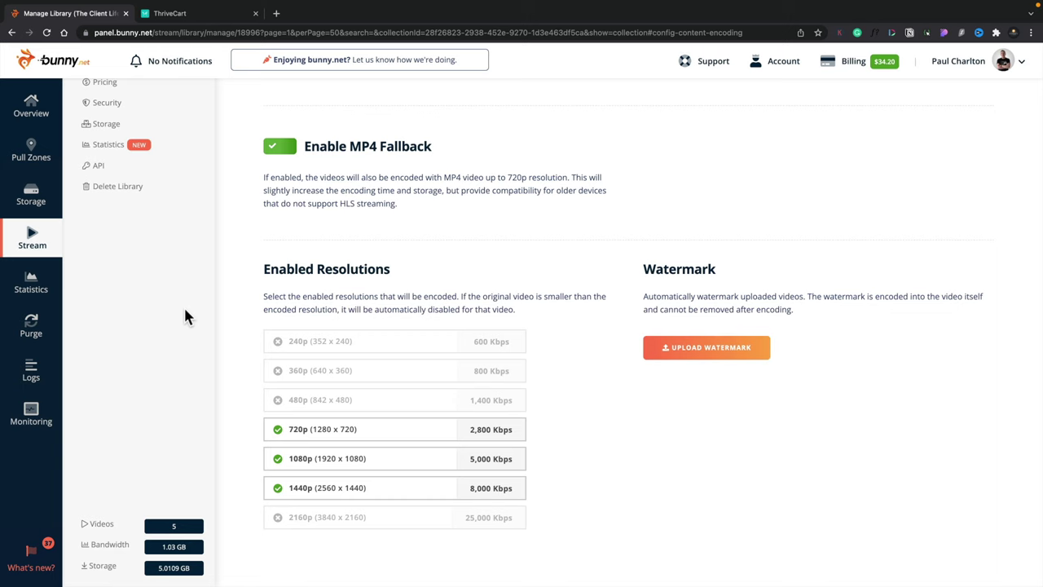
scroll(185, 316, "up", 3)
Review the library's Standard and High Volume pricing tiers, then go to Security settings.
left_click(111, 197)
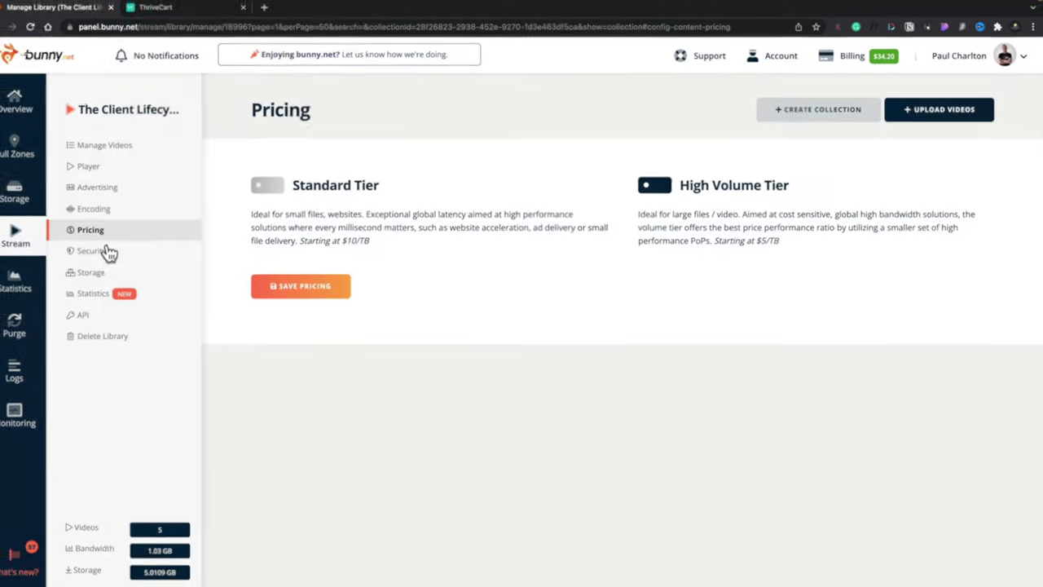
left_click(121, 253)
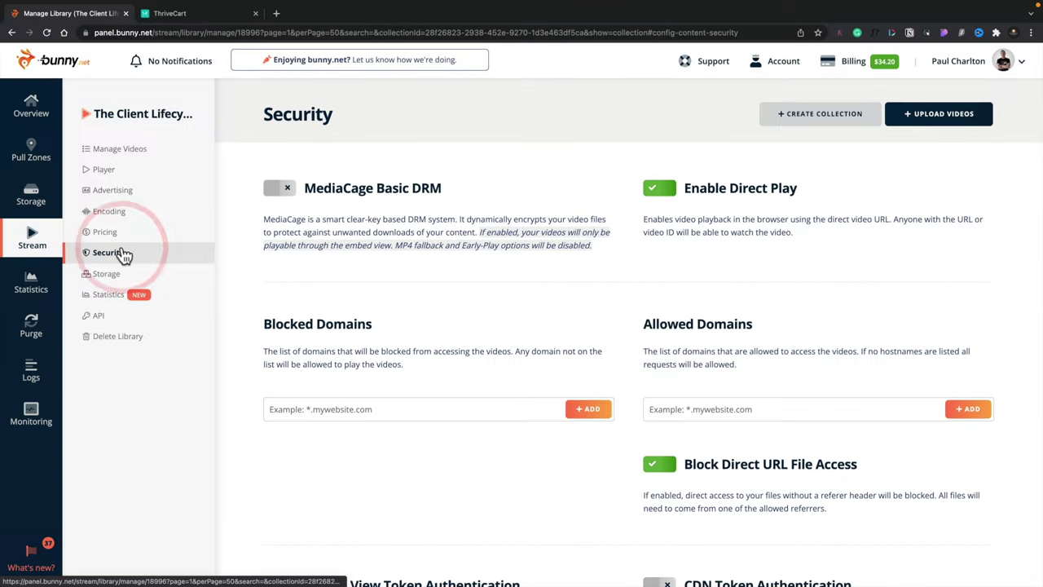
Turn off Enable Direct Play in the library's Security settings.
scroll(291, 434, "down", 1)
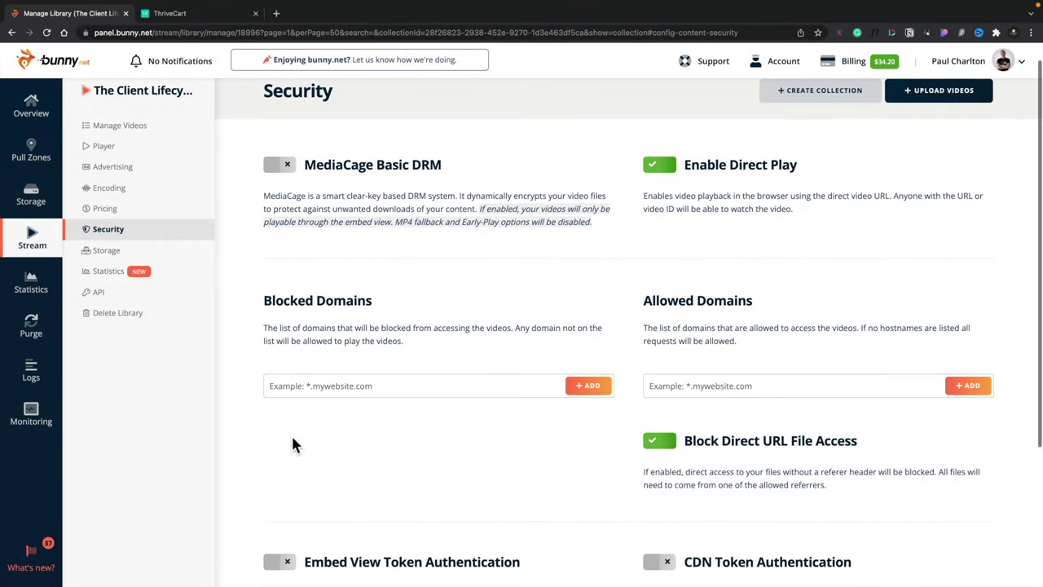
left_click(665, 171)
scroll(372, 383, "down", 3)
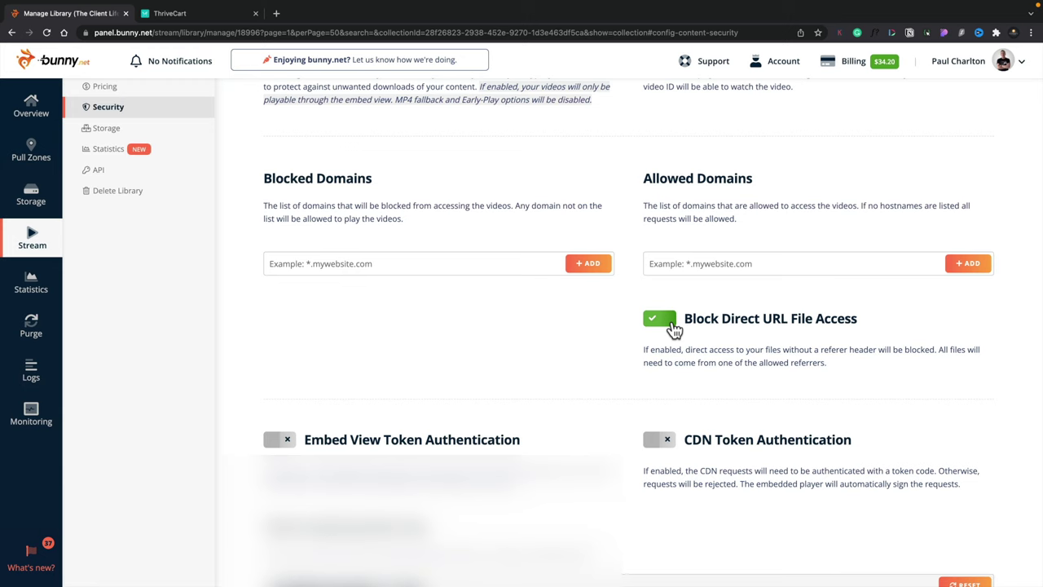
scroll(673, 328, "down", 2)
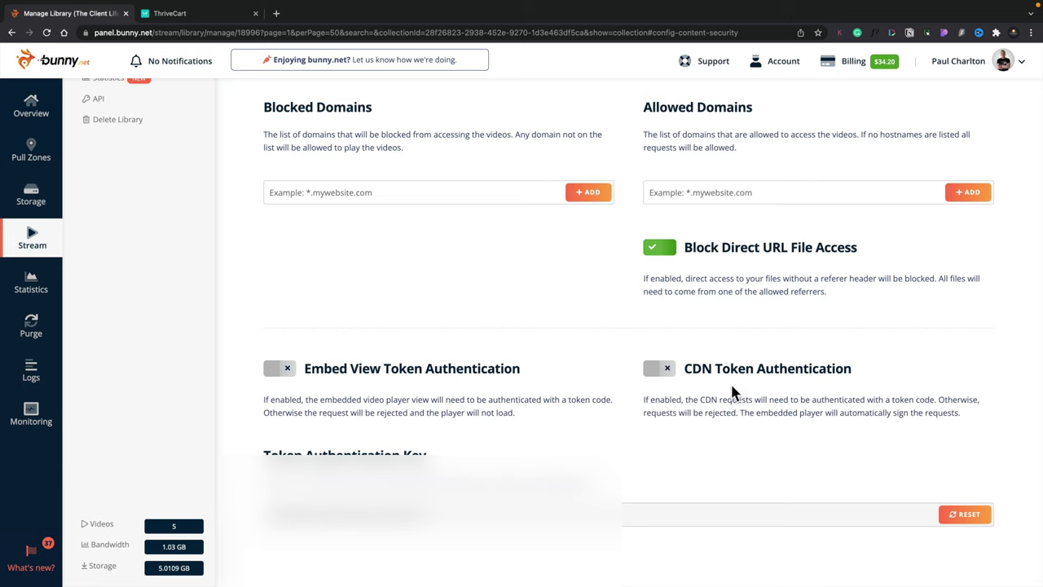
scroll(201, 200, "up", 3)
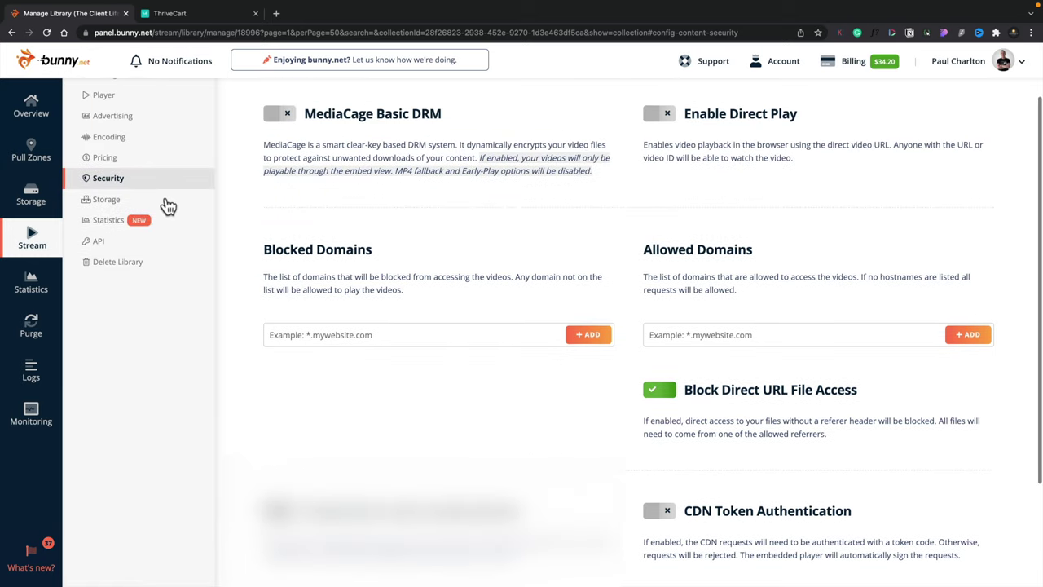
Show the library's Storage page with its geo-replication map.
left_click(106, 200)
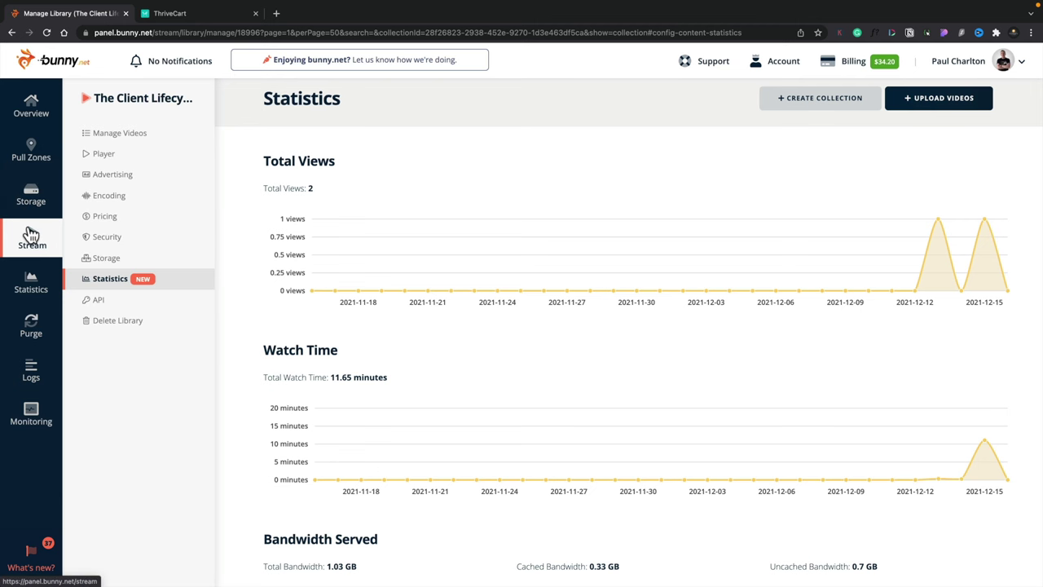
Go back from Statistics to the Manage Videos list for the 01 - Initial Contact collection.
left_click(108, 135)
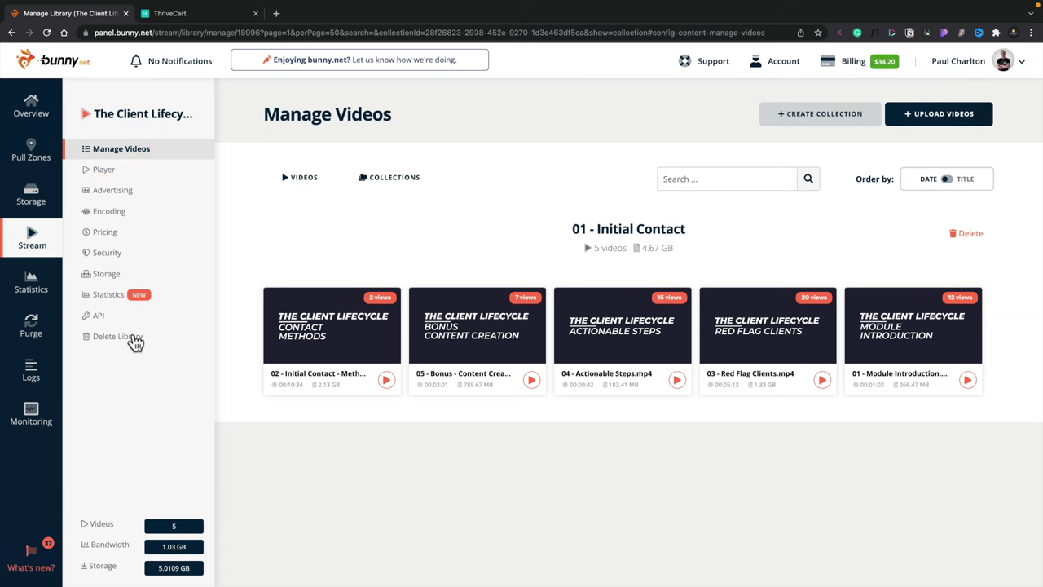
Open the first video's embed code, switch autoplay off, and copy the code.
mouse_move(332, 338)
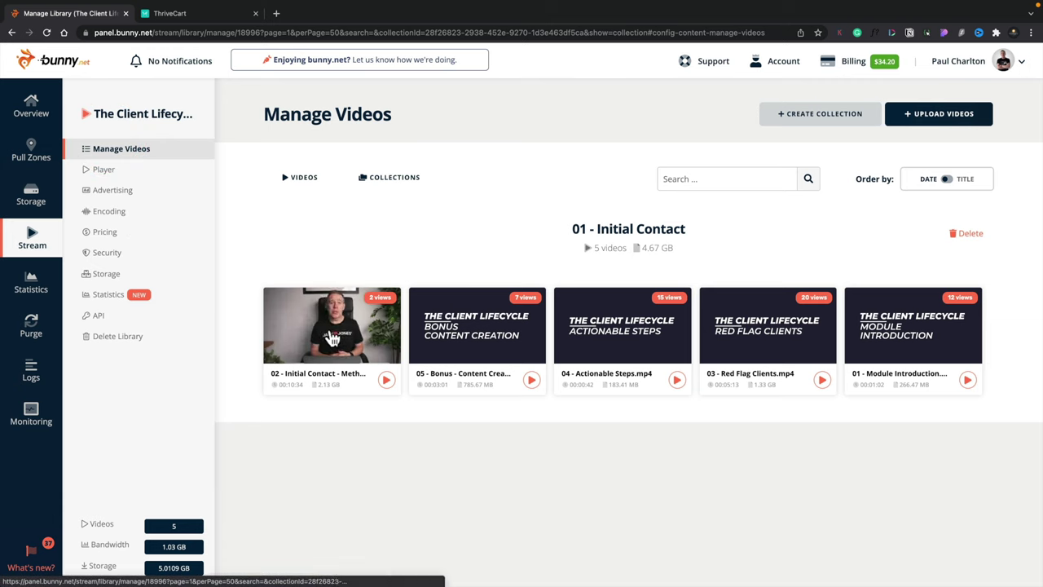
left_click(329, 327)
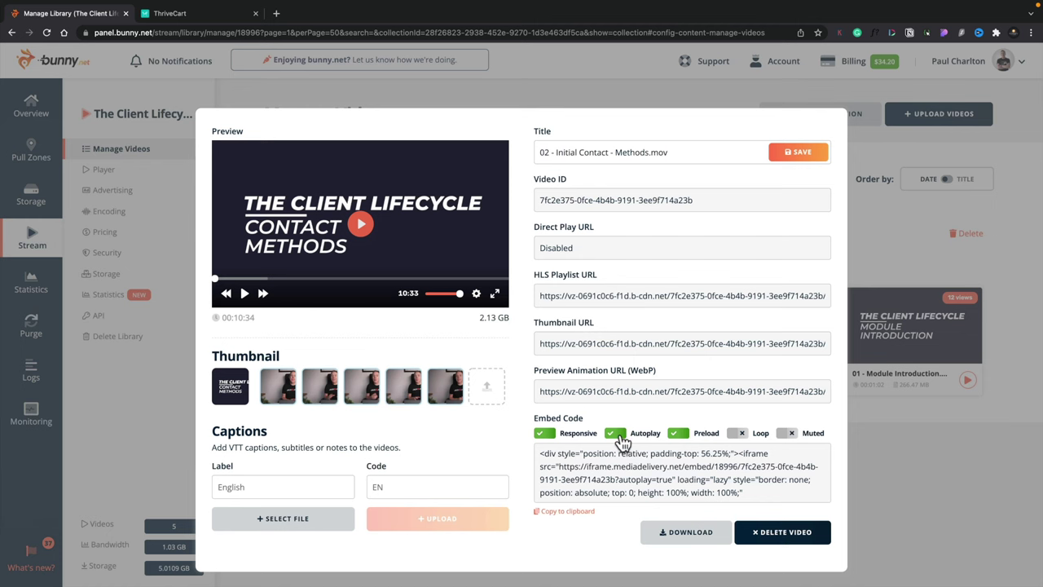
left_click(619, 438)
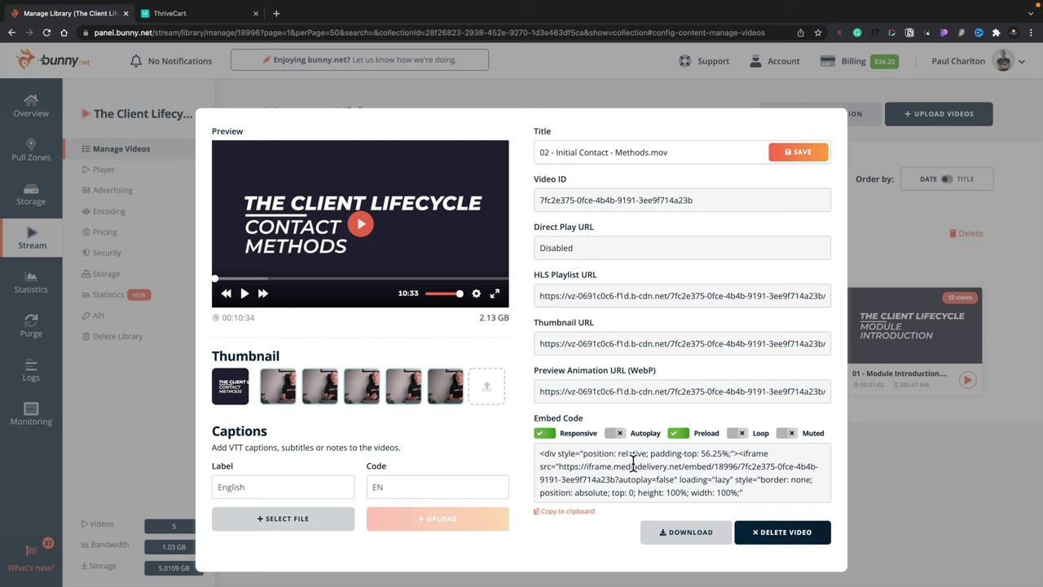
left_click(569, 511)
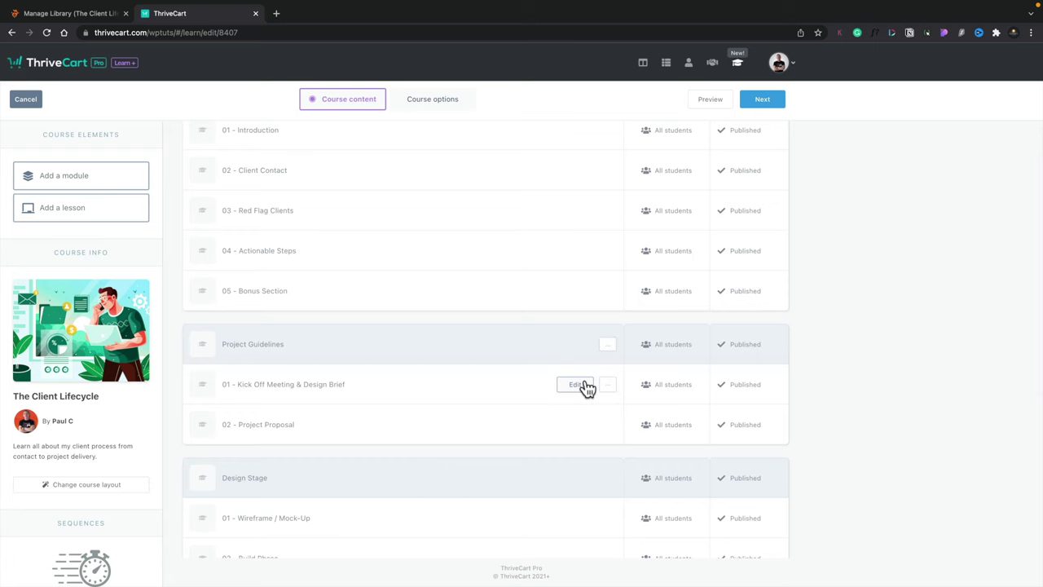
Add a Video block to the Kick Off Meeting lesson with the pasted embed code at 100 size.
left_click(576, 384)
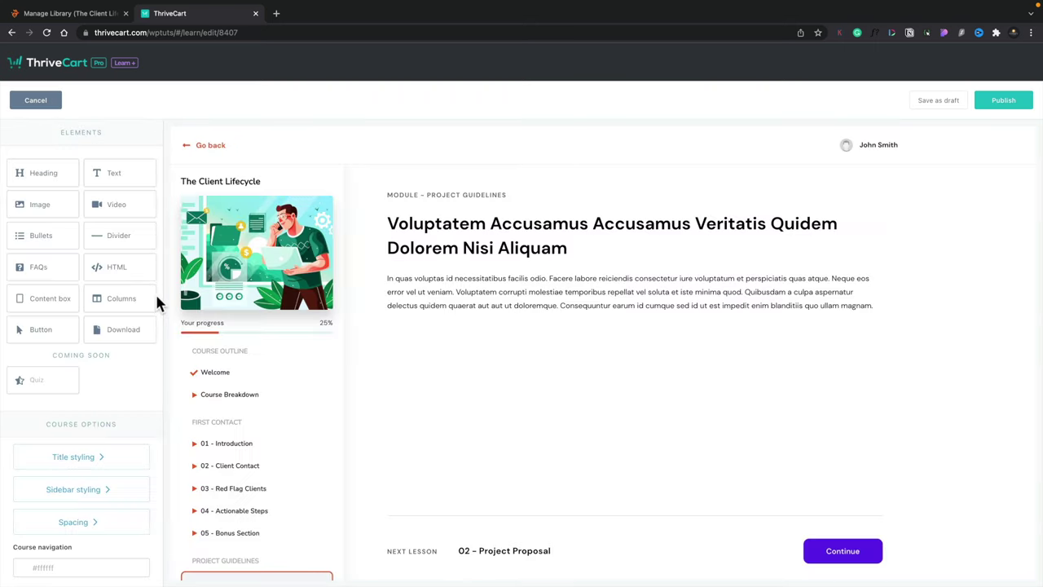
left_click_drag(100, 204, 449, 231)
left_click(578, 298)
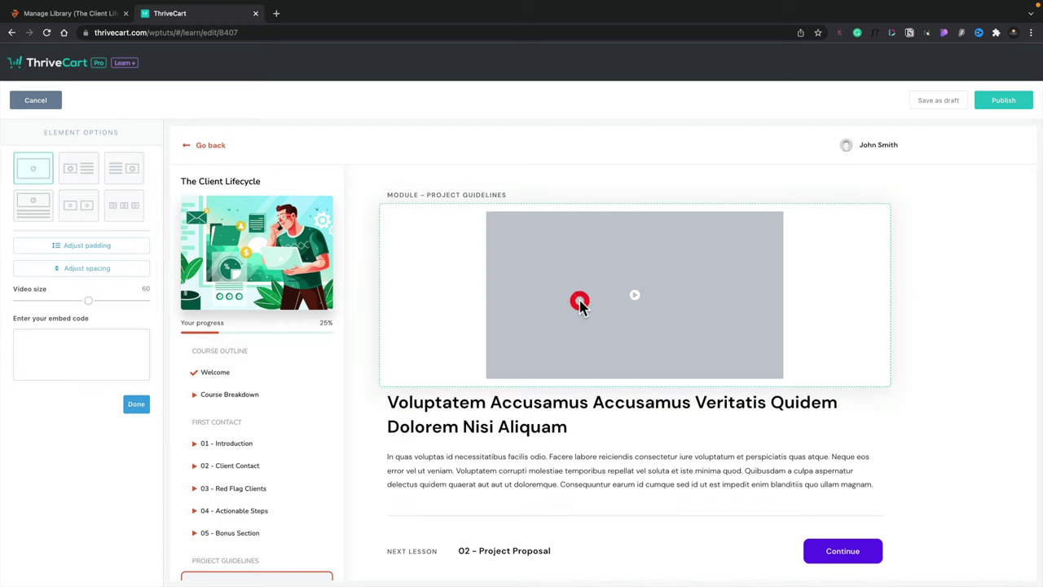
left_click(40, 345)
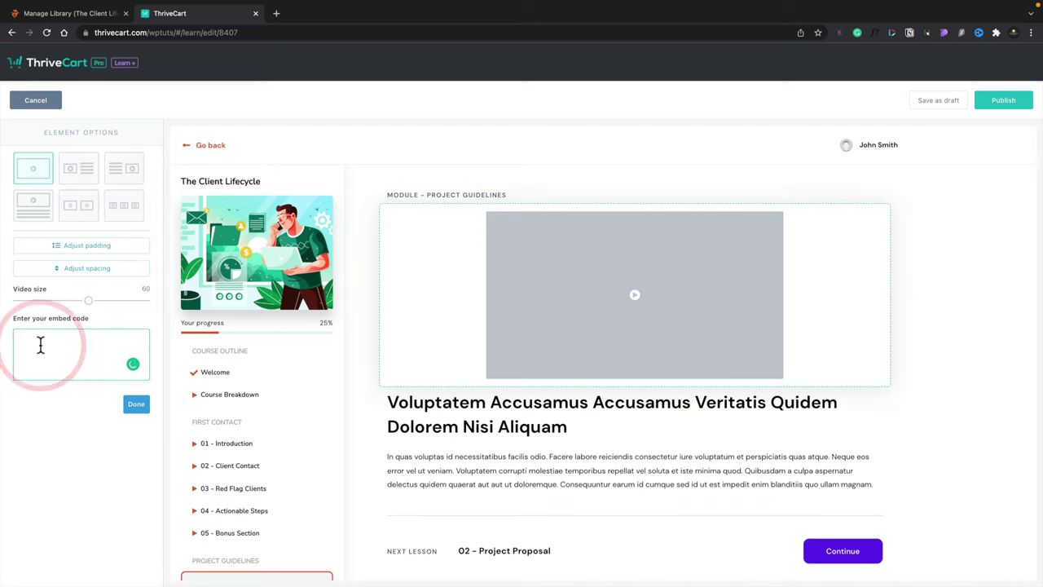
key("ctrl+v")
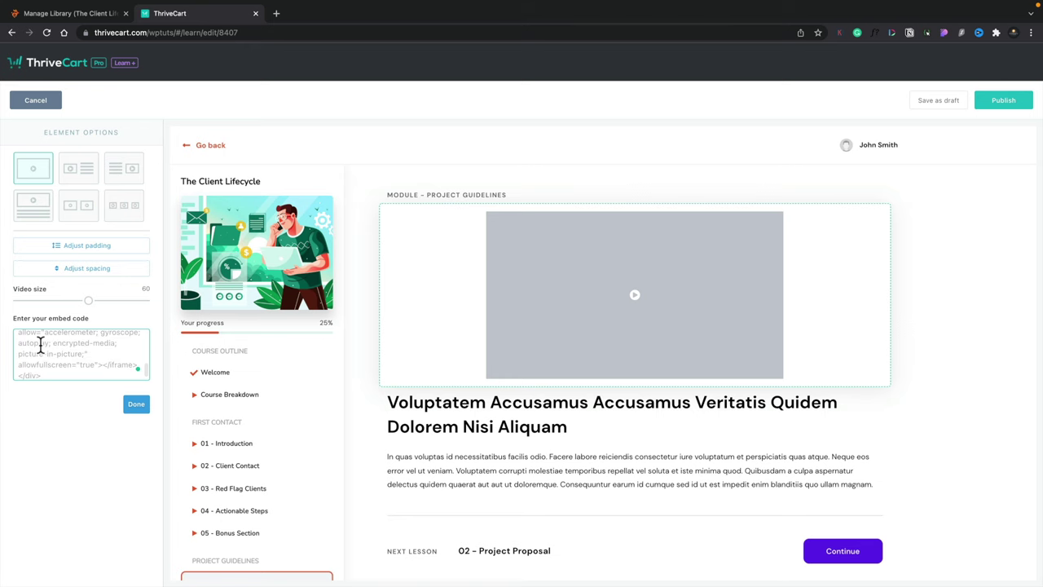
left_click_drag(91, 308, 147, 309)
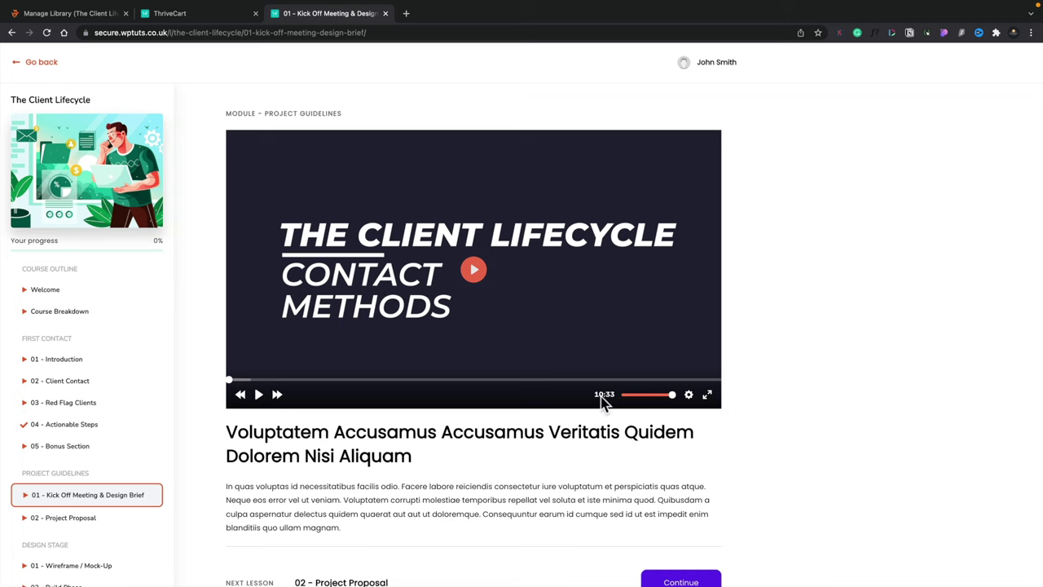
Lower the preview player's volume and play the embedded Client Lifecycle video.
left_click_drag(673, 399, 624, 396)
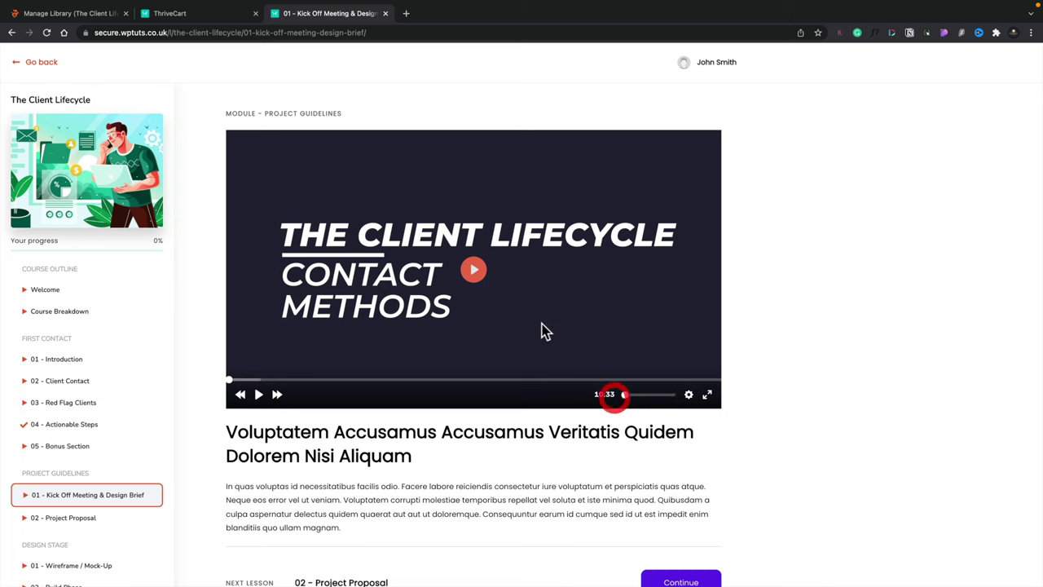
left_click(478, 280)
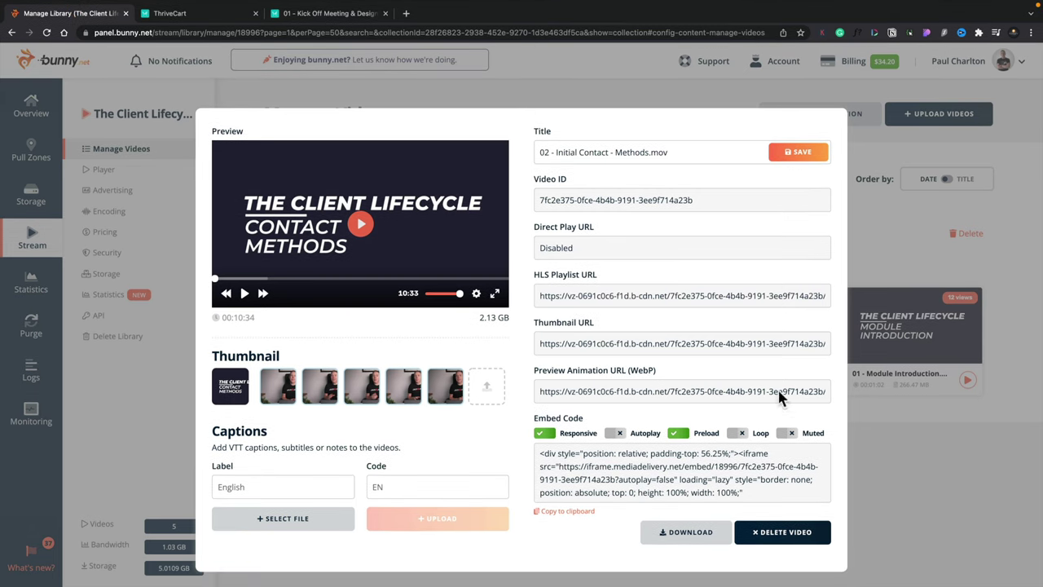
Close the video details and go to Storage to see the course-downloads zone.
left_click(884, 508)
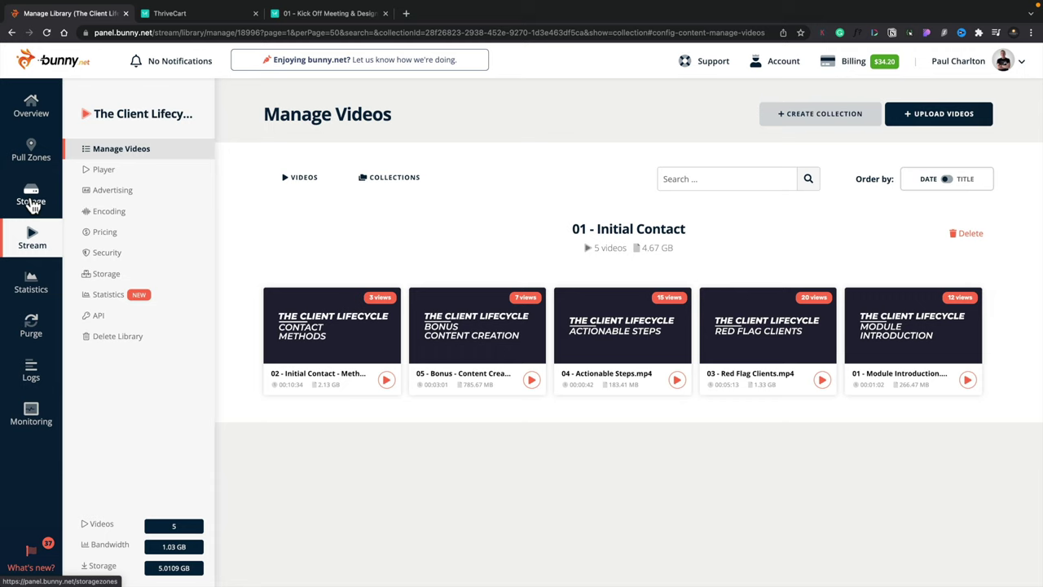
left_click(33, 200)
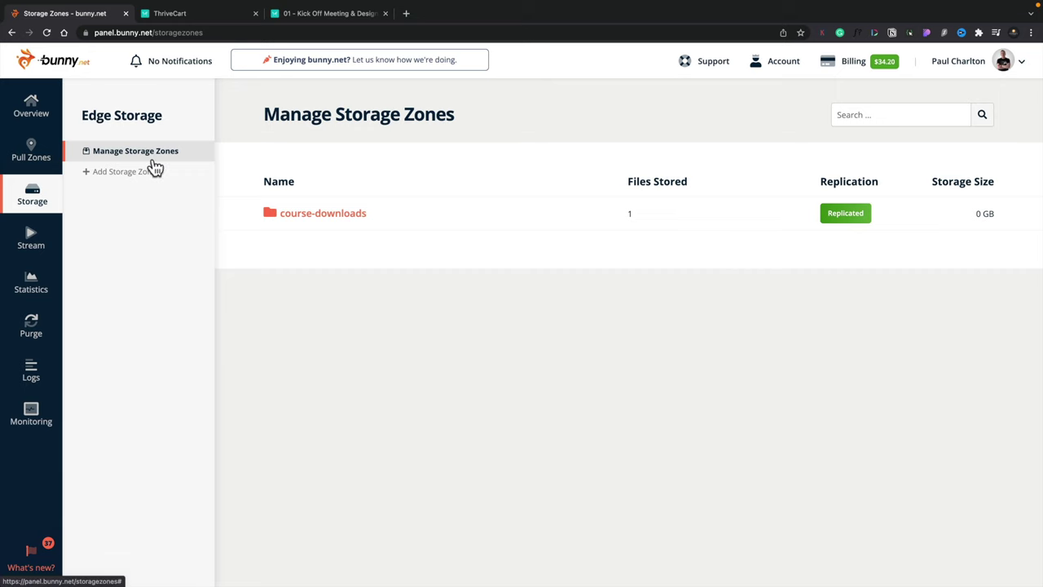
Open the course-downloads zone and its Design Systems for Designers Course folder.
left_click(326, 218)
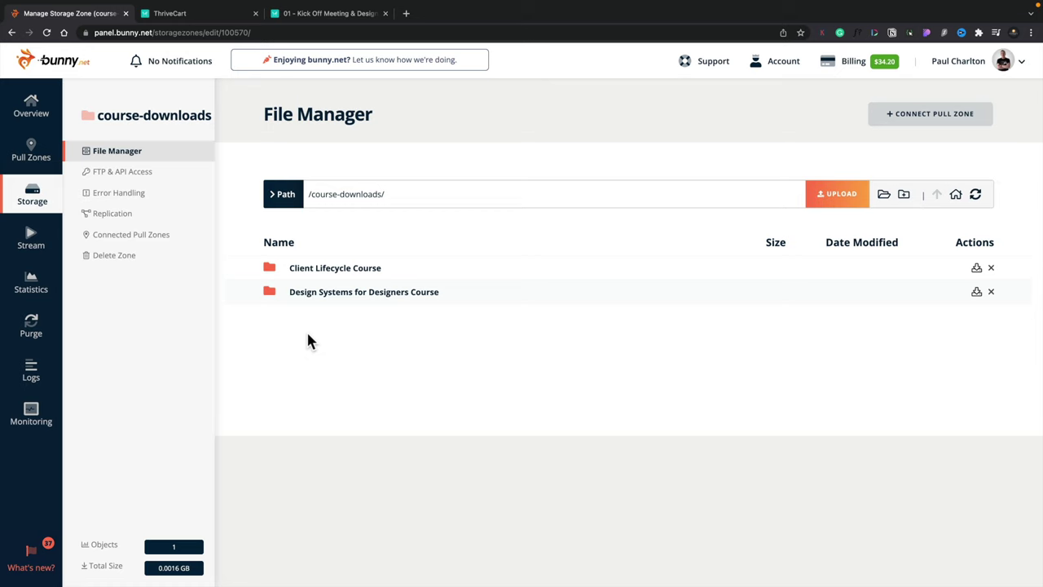
left_click(269, 293)
double_click(270, 294)
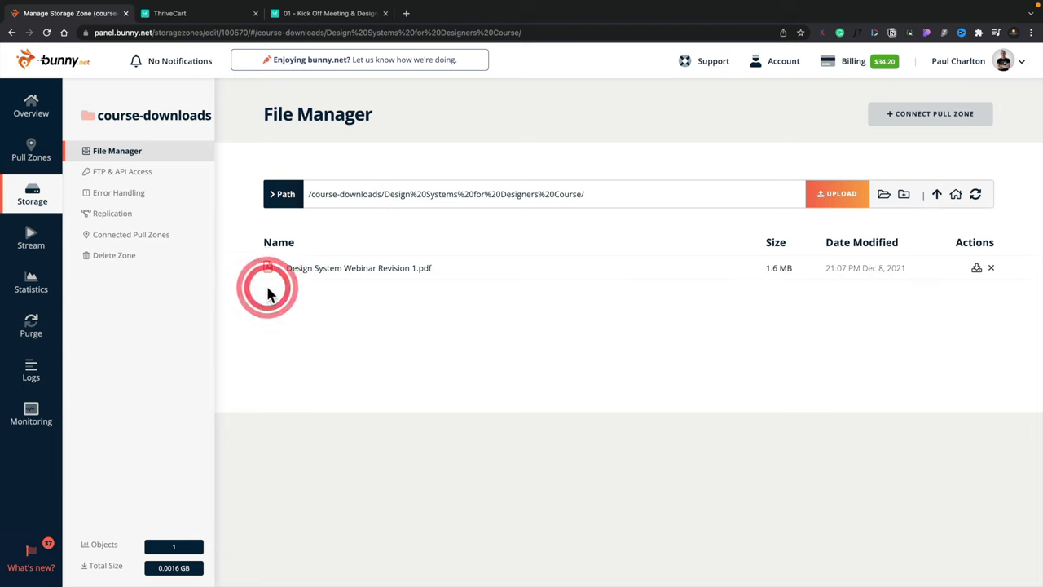